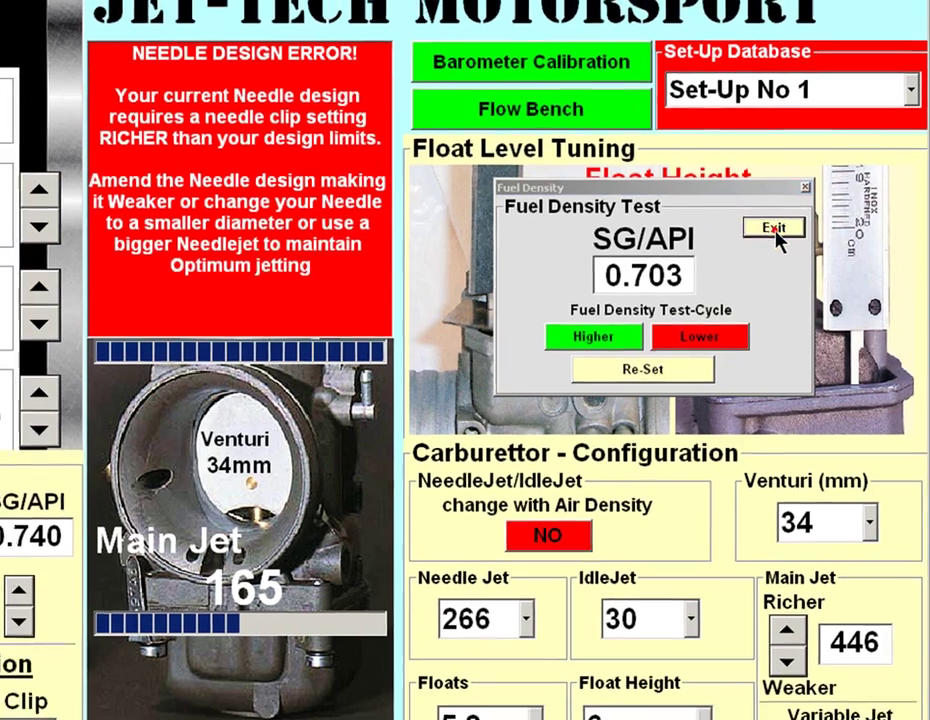
Exit the fuel density test and switch to the 2 & 3 Jet Diaphragm Carburettors calculator.
click(768, 227)
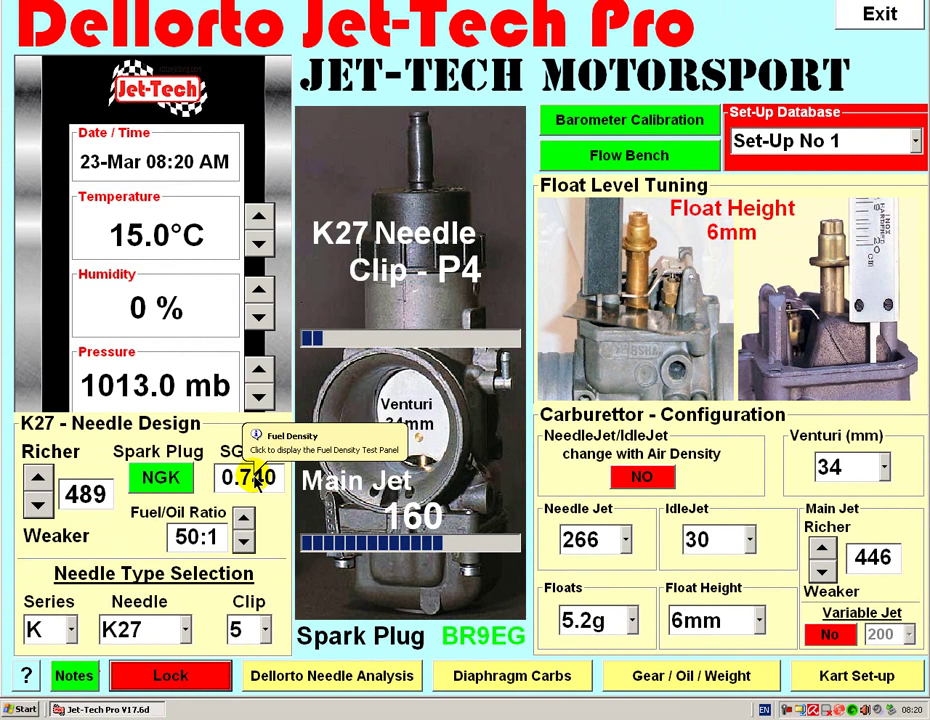
click(204, 683)
click(517, 676)
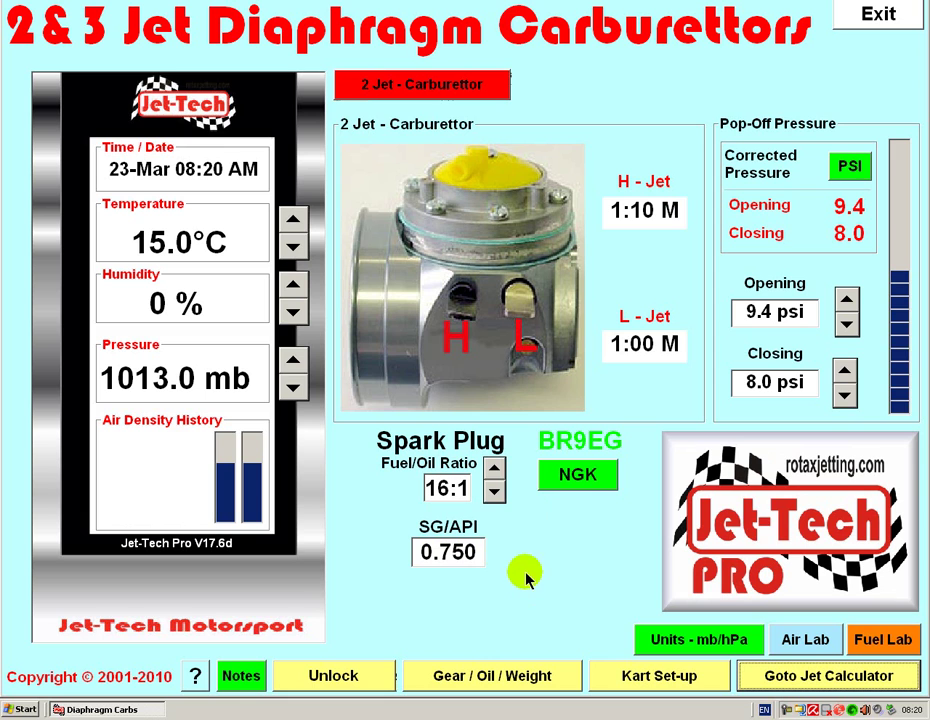
Toggle the carburettor type to 3-jet and back to 2-jet.
click(413, 86)
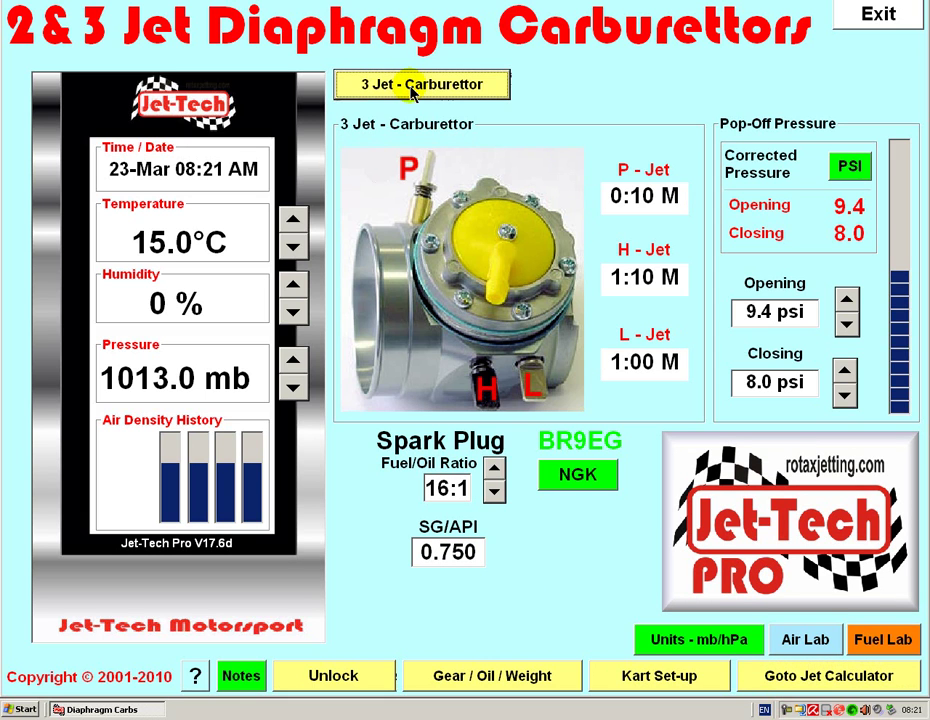
click(413, 86)
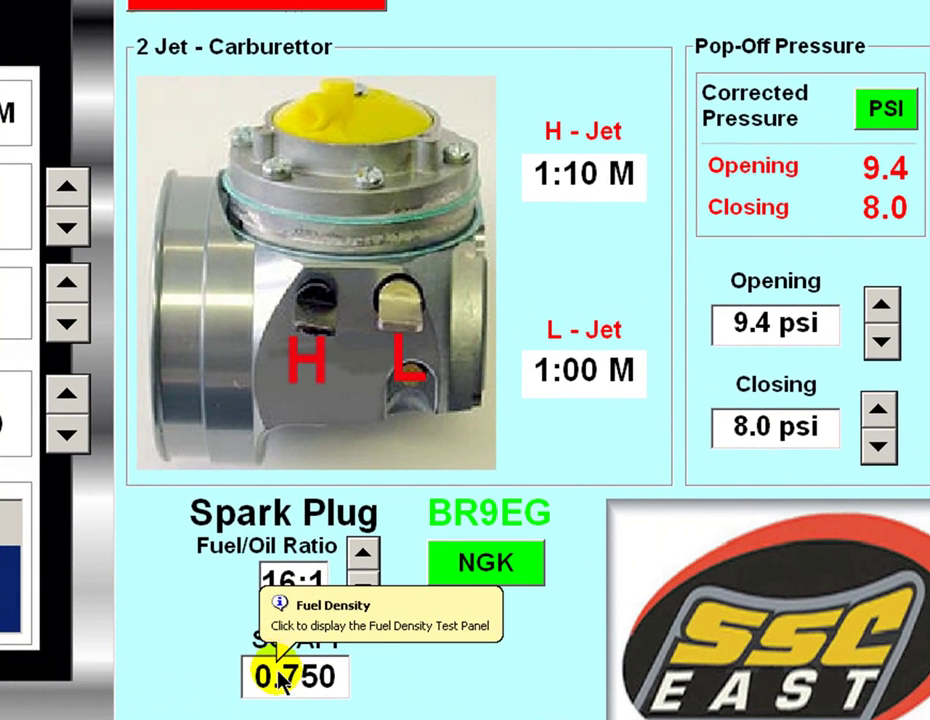
click(300, 663)
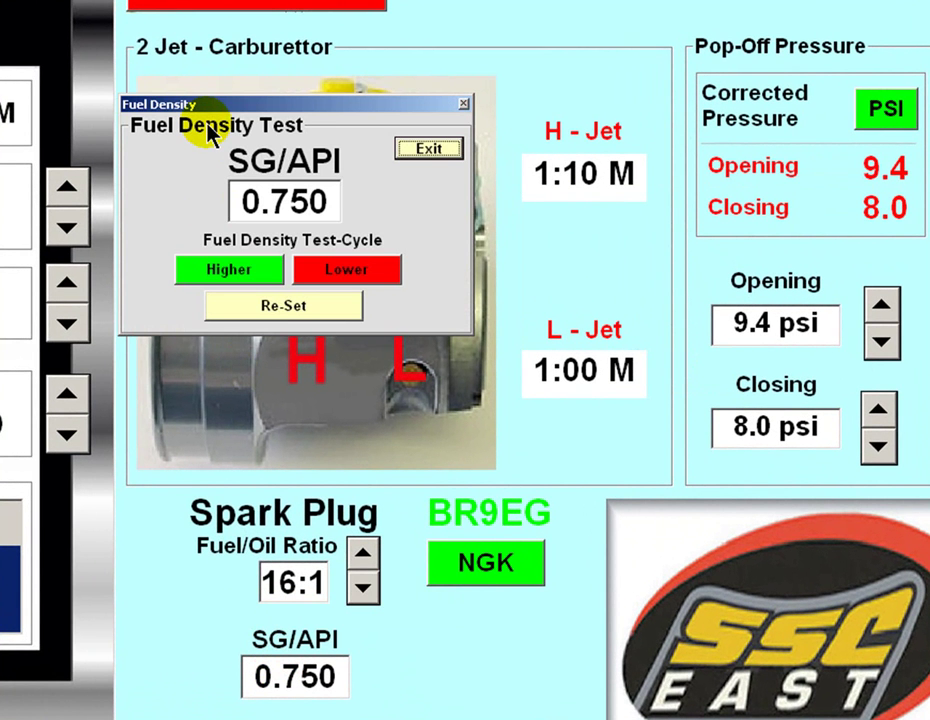
Lower the fuel density step by step to SG/API 0.710, then exit the test.
click(353, 268)
click(353, 266)
click(353, 265)
click(353, 268)
click(353, 268)
click(353, 268)
click(353, 268)
click(353, 268)
click(353, 268)
click(353, 268)
click(353, 268)
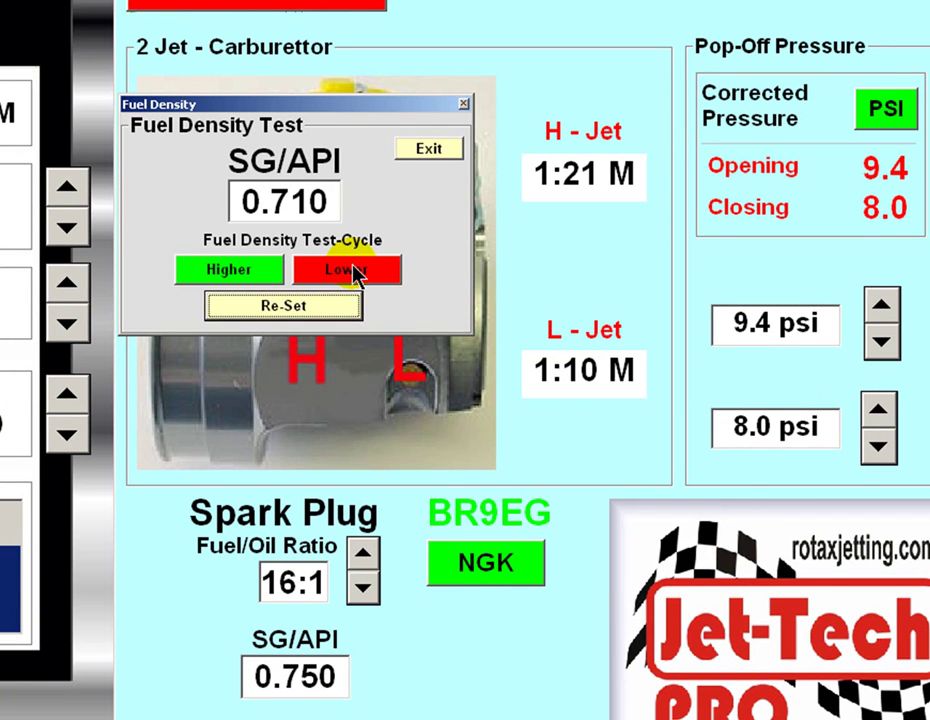
click(418, 152)
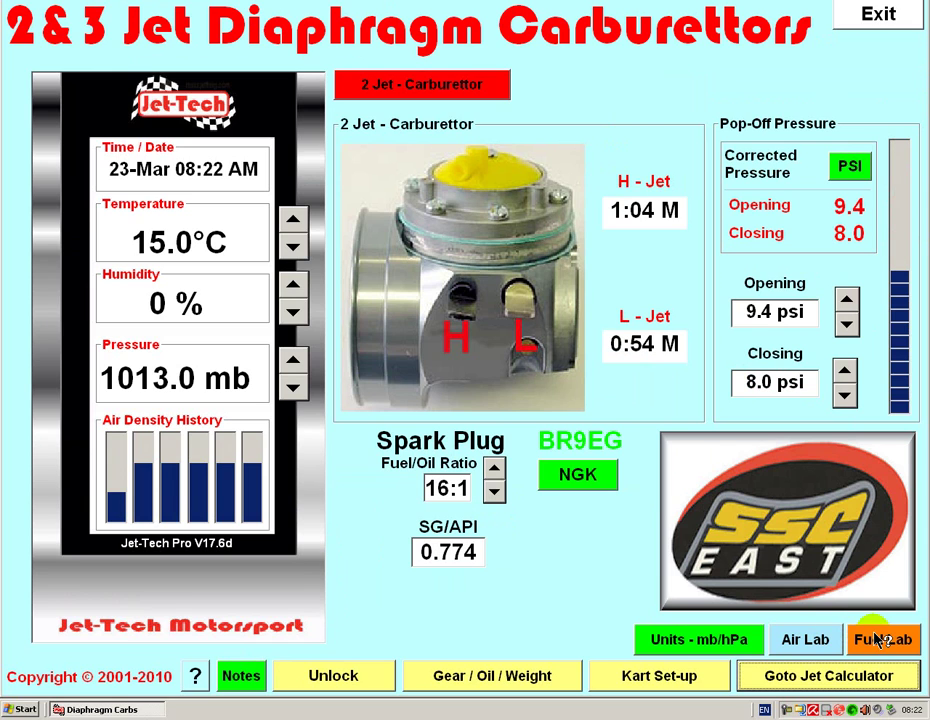
In Fuel Lab's fuel-plus-oil mode, set fuel SG 0.754 and oil SG 0.876, and load it into the diaphragm calculator.
click(876, 640)
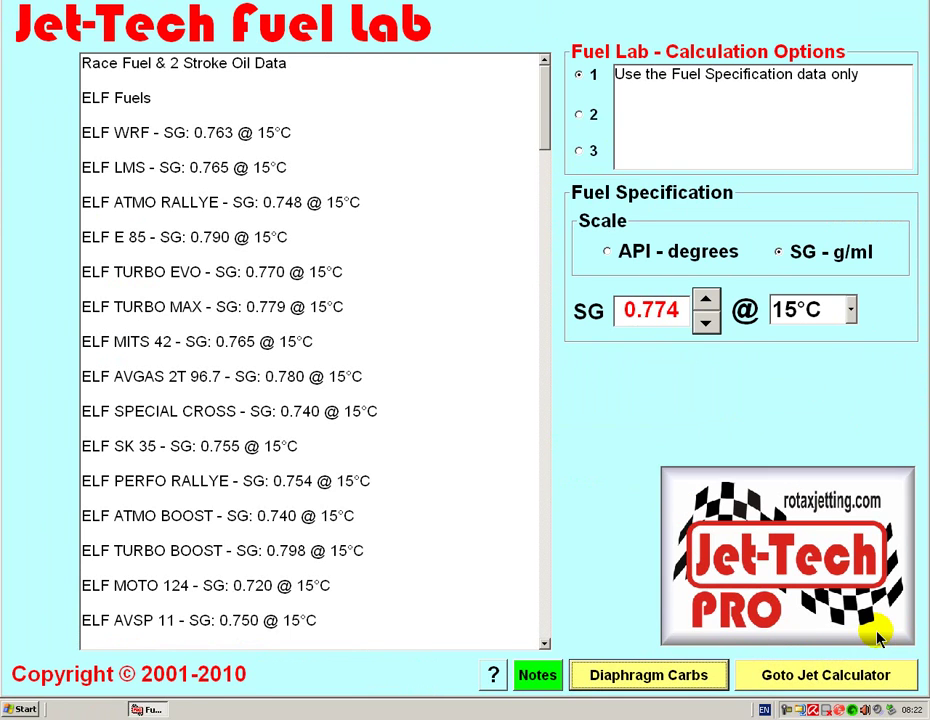
click(580, 116)
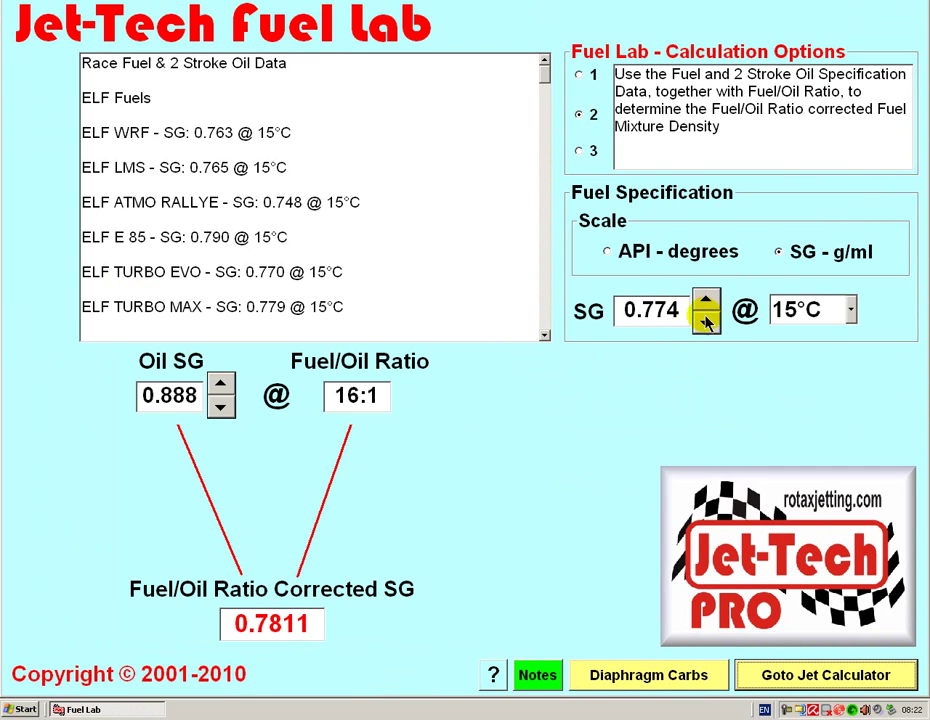
drag(706, 323, 706, 323)
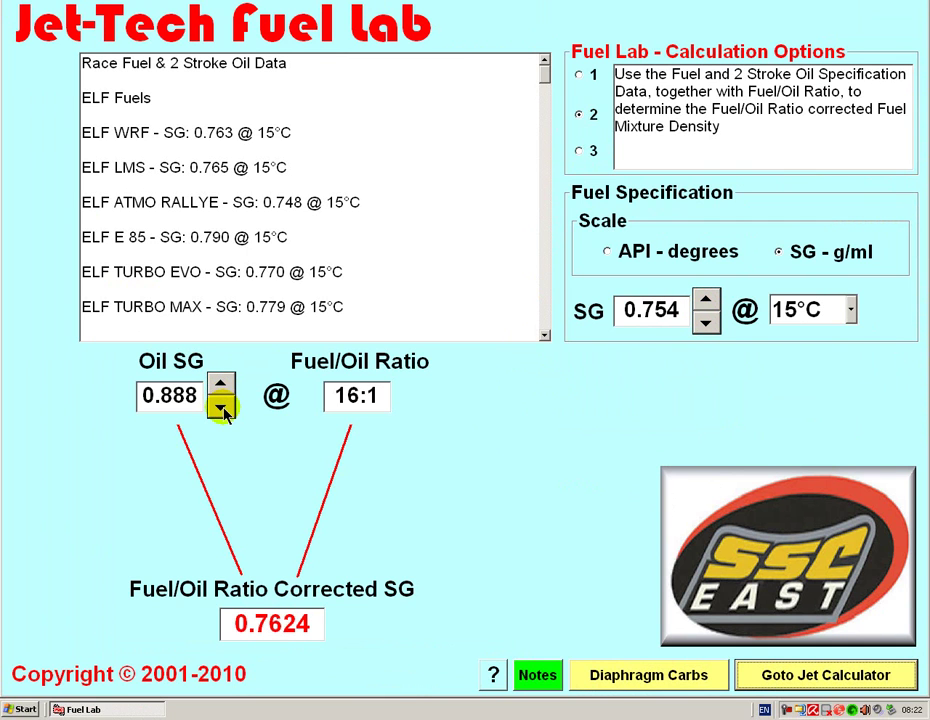
drag(223, 410, 223, 410)
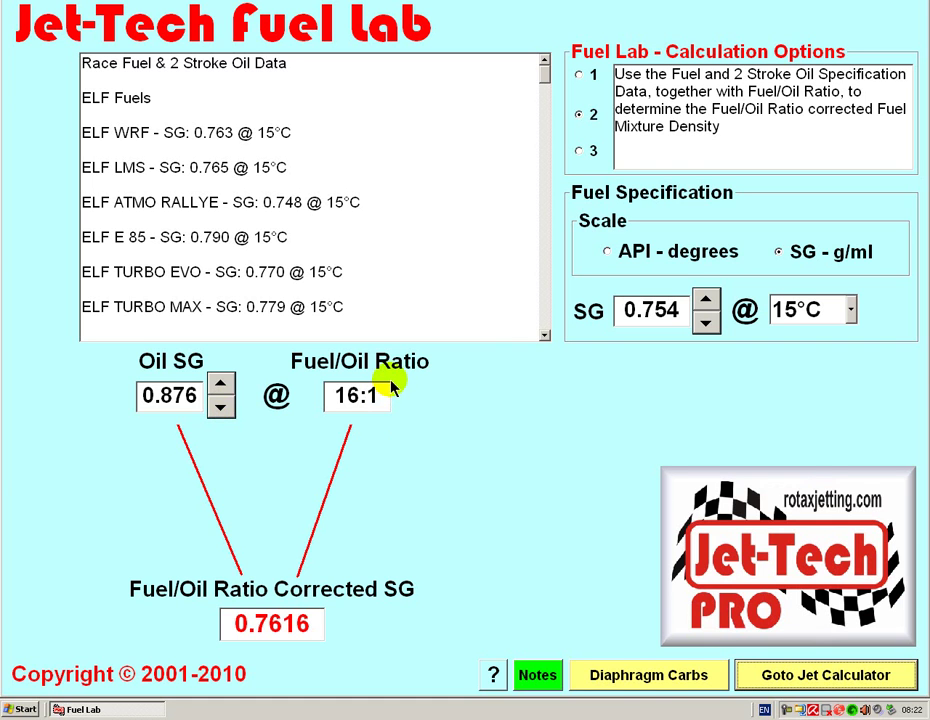
click(657, 690)
key(Return)
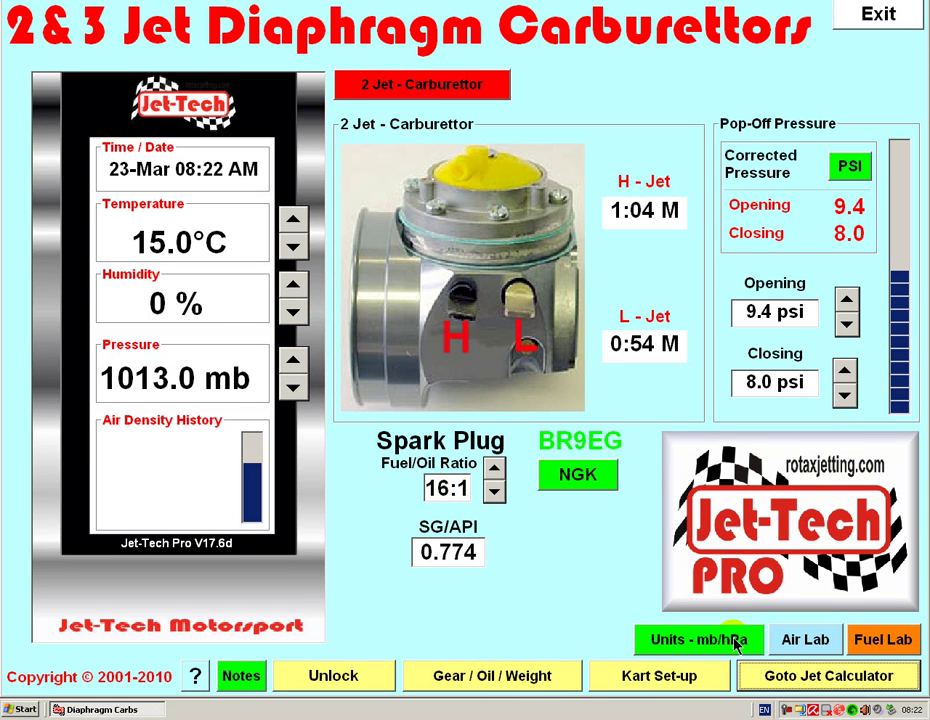
Return to the Dellorto jet calculator and reopen Fuel Lab, showing corrected SG 0.7564 at 50:1.
click(820, 676)
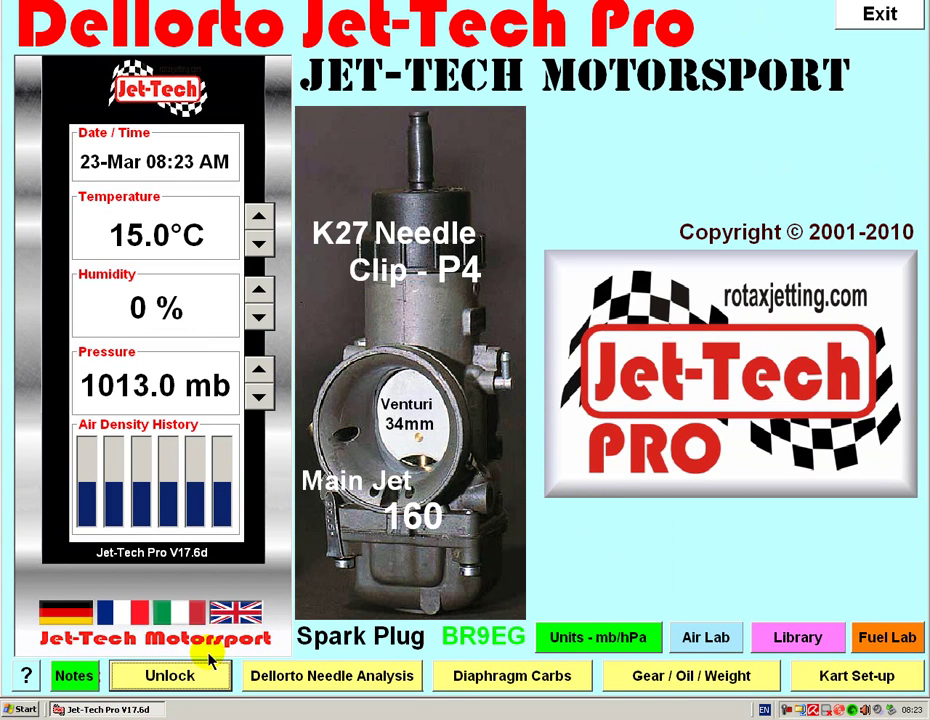
click(175, 675)
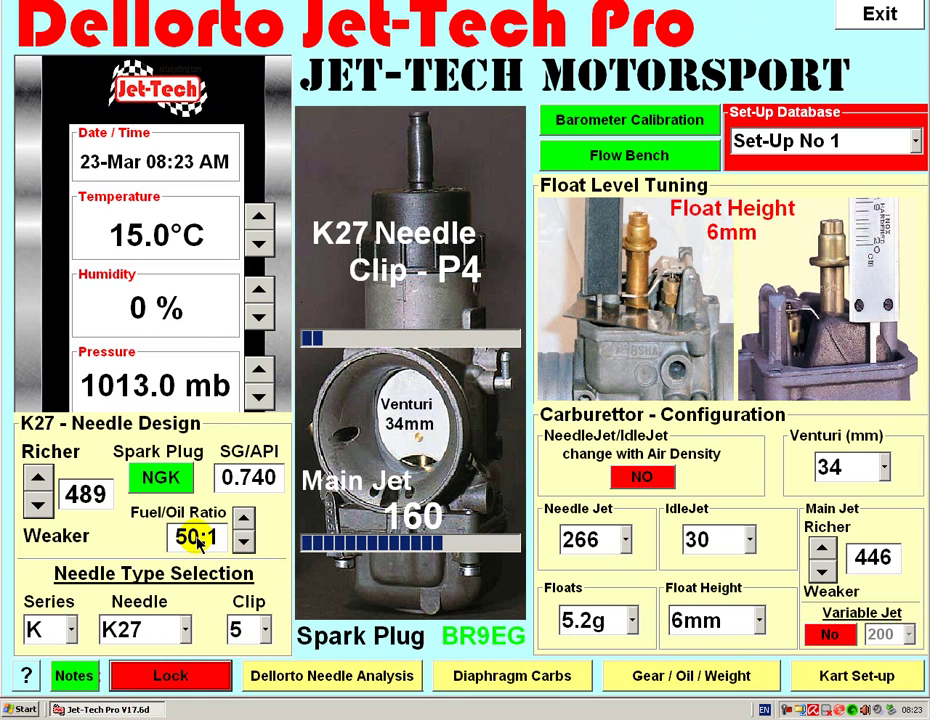
click(185, 674)
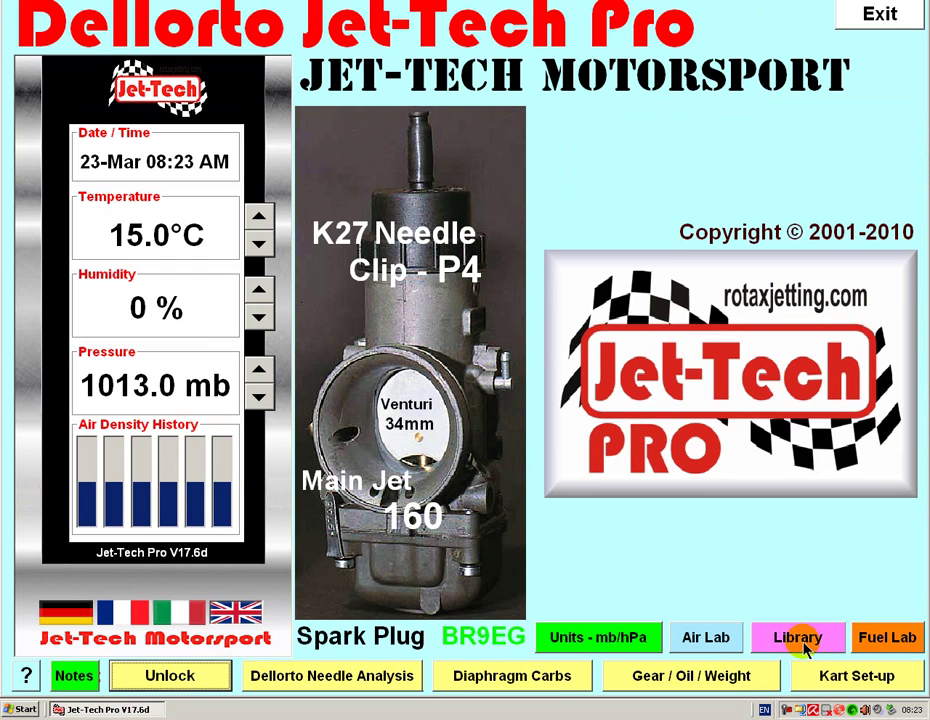
click(900, 645)
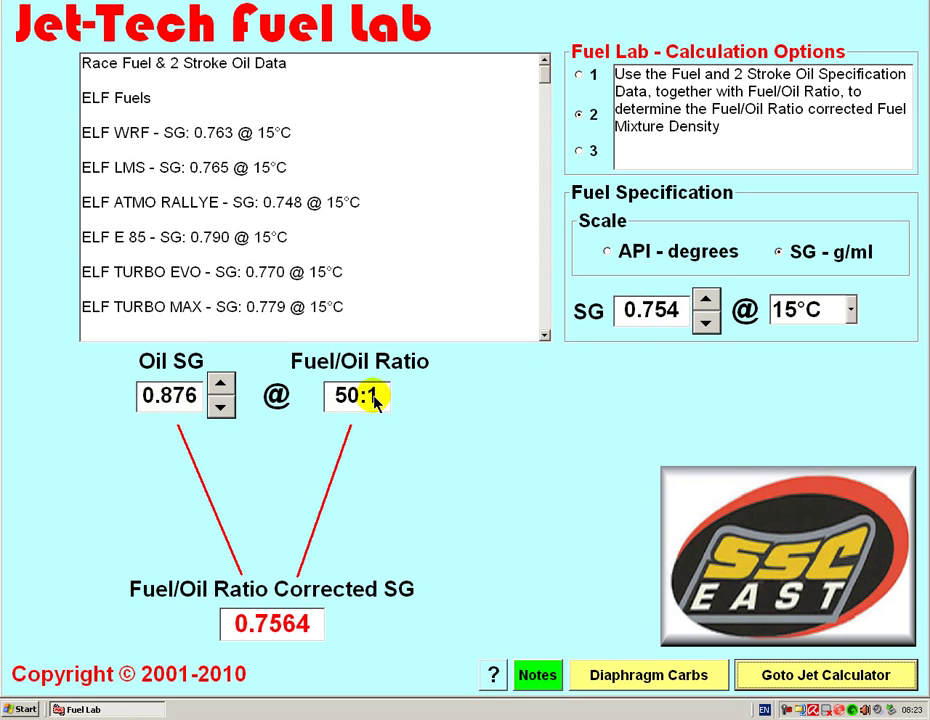
Load the corrected SG 0.756 into the Dellorto jetting, giving a 158 main jet and clip P3.
click(833, 679)
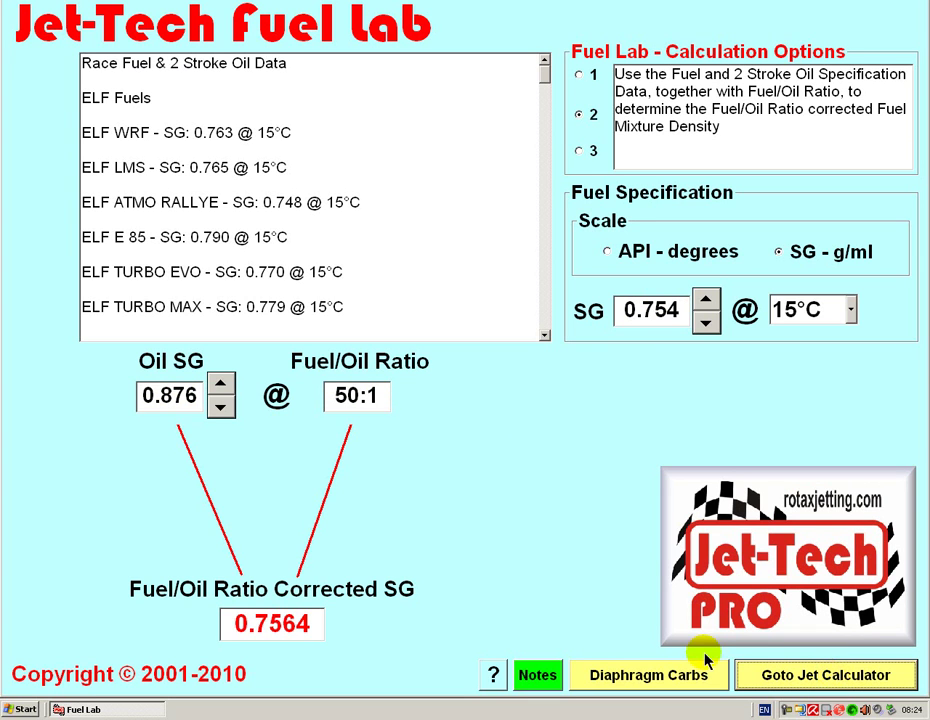
click(836, 676)
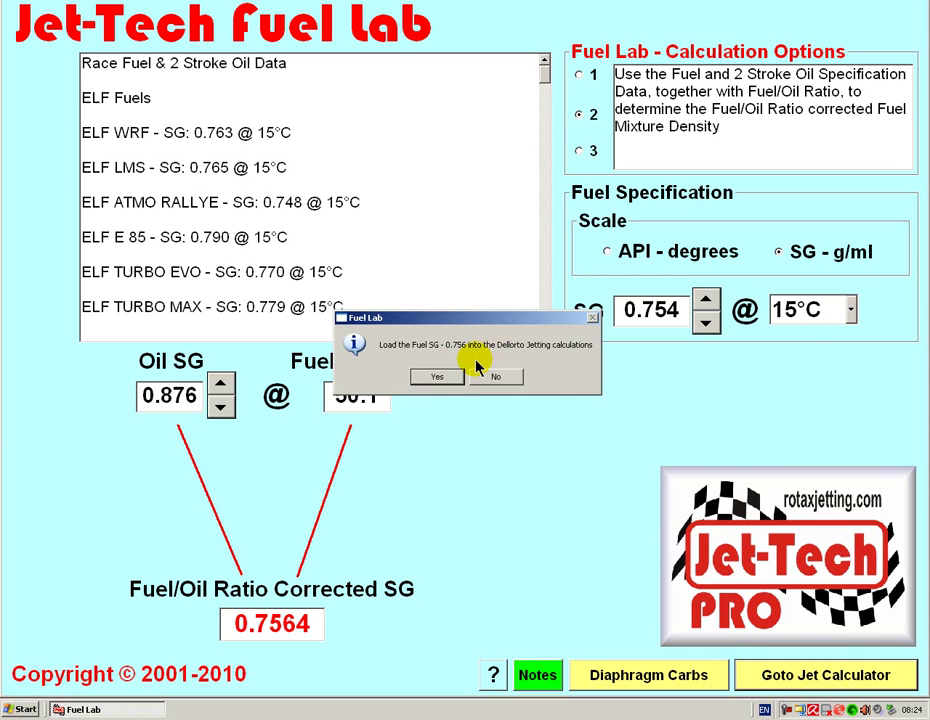
click(440, 380)
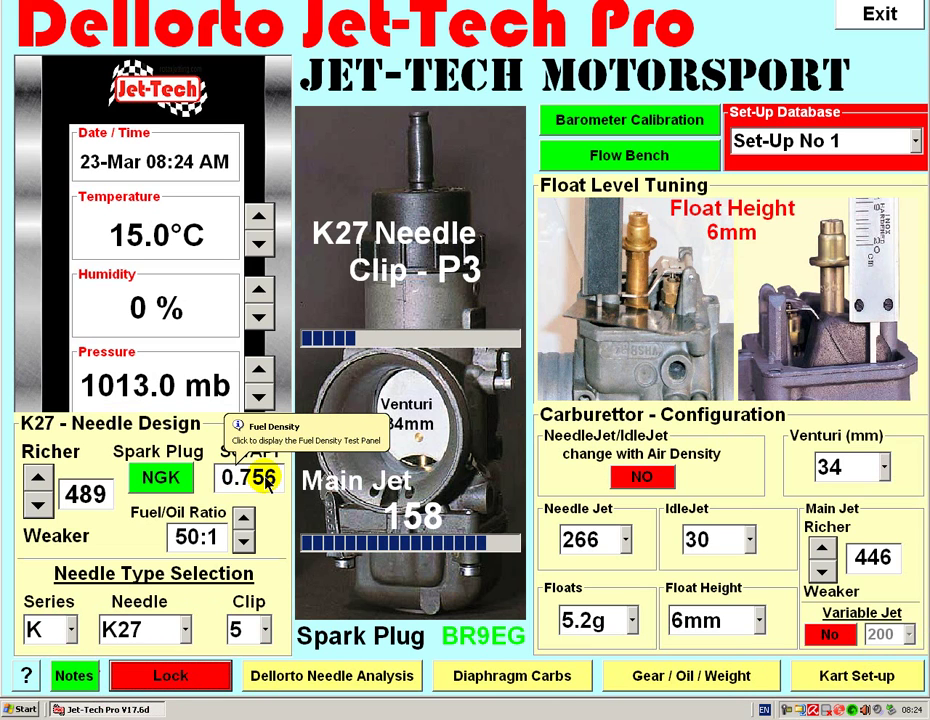
click(183, 677)
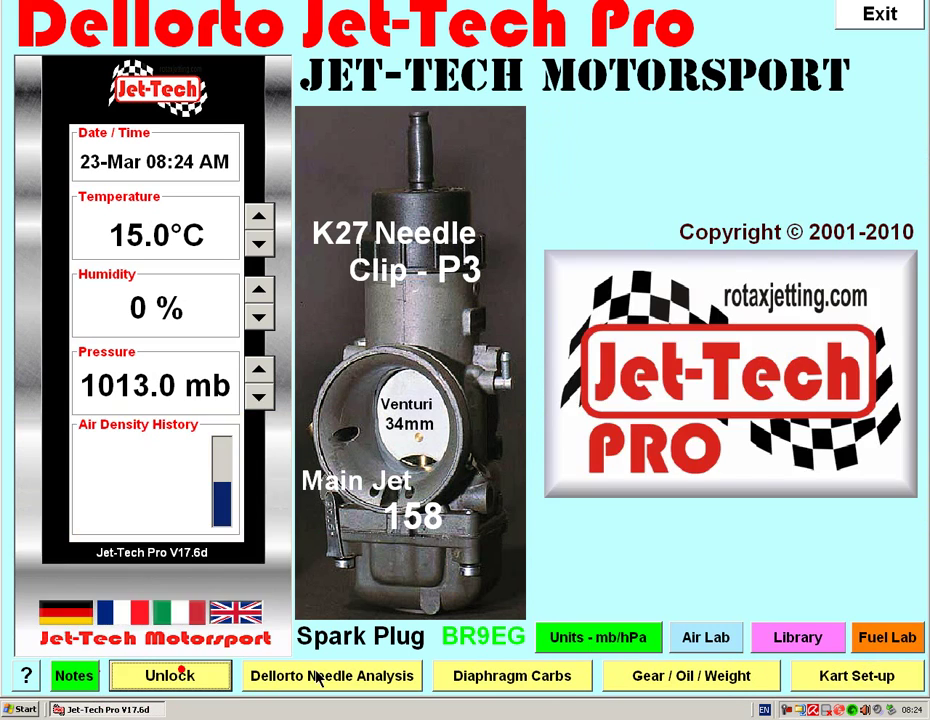
Switch Fuel Lab to the hydrometer and temperature method and set the hydrometer reading to 0.753.
click(887, 640)
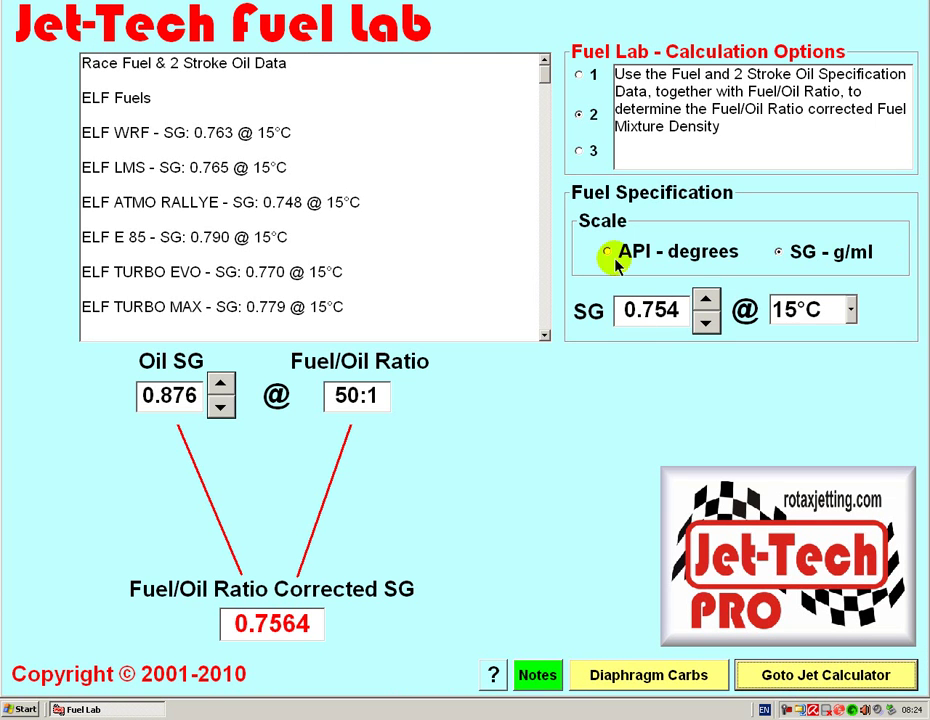
click(581, 150)
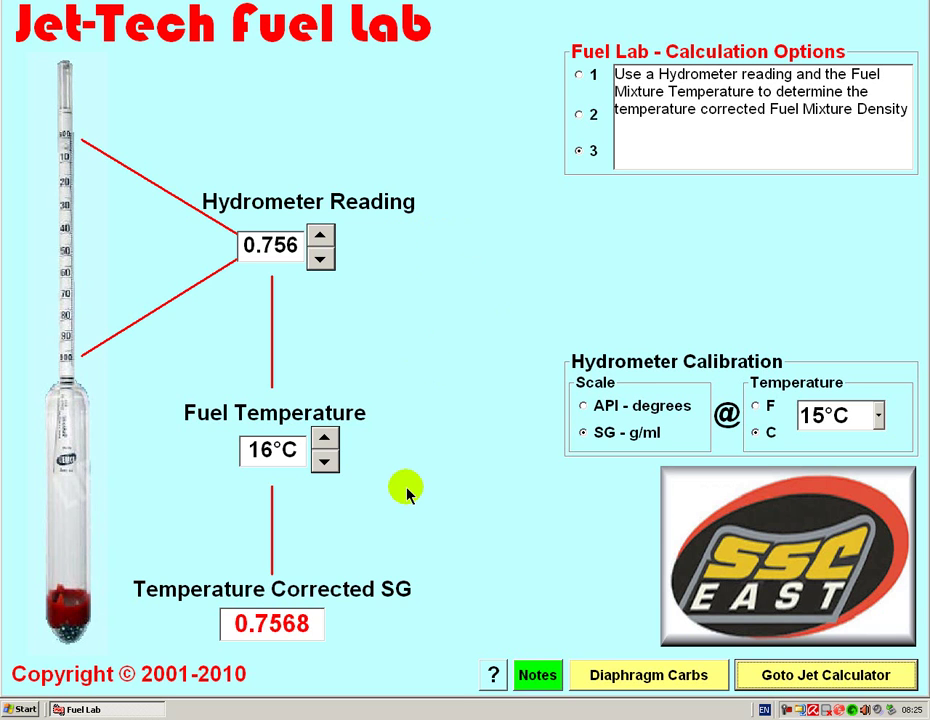
click(319, 236)
click(319, 236)
click(319, 259)
click(319, 259)
click(319, 259)
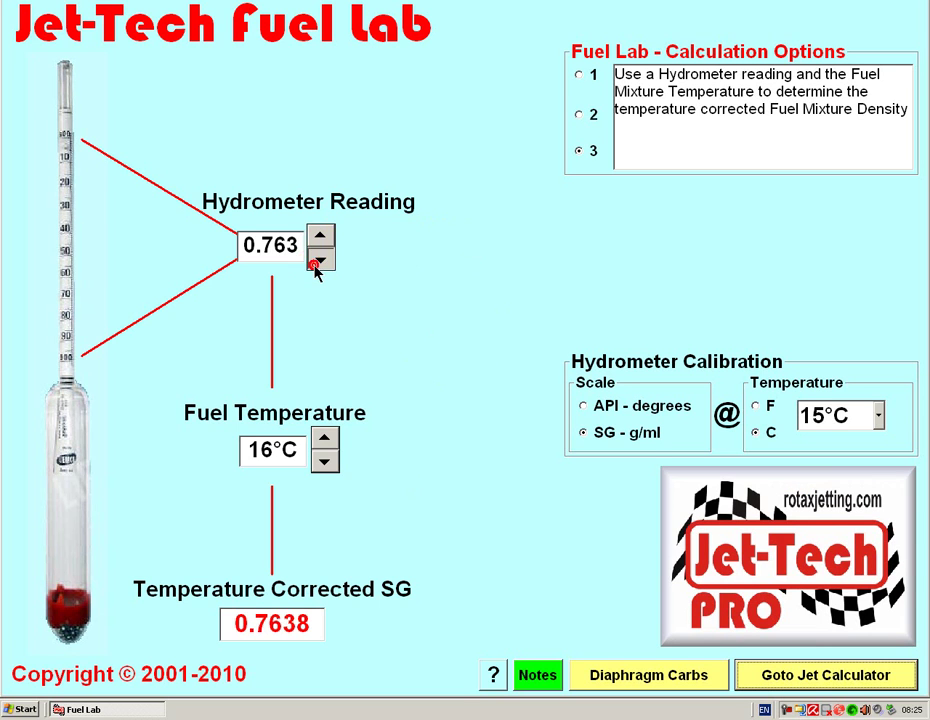
click(319, 259)
click(319, 259)
click(319, 259)
click(319, 259)
click(319, 259)
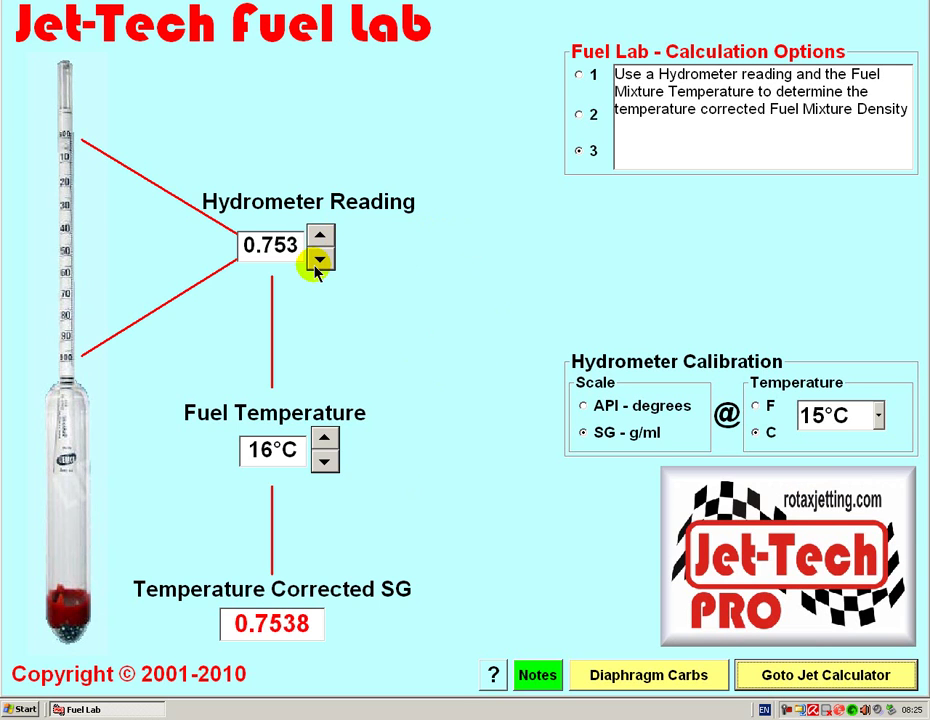
Set the fuel temperature to 10°C, giving corrected SG 0.7492.
click(325, 459)
click(325, 459)
click(325, 459)
click(325, 459)
click(325, 459)
click(325, 459)
click(325, 459)
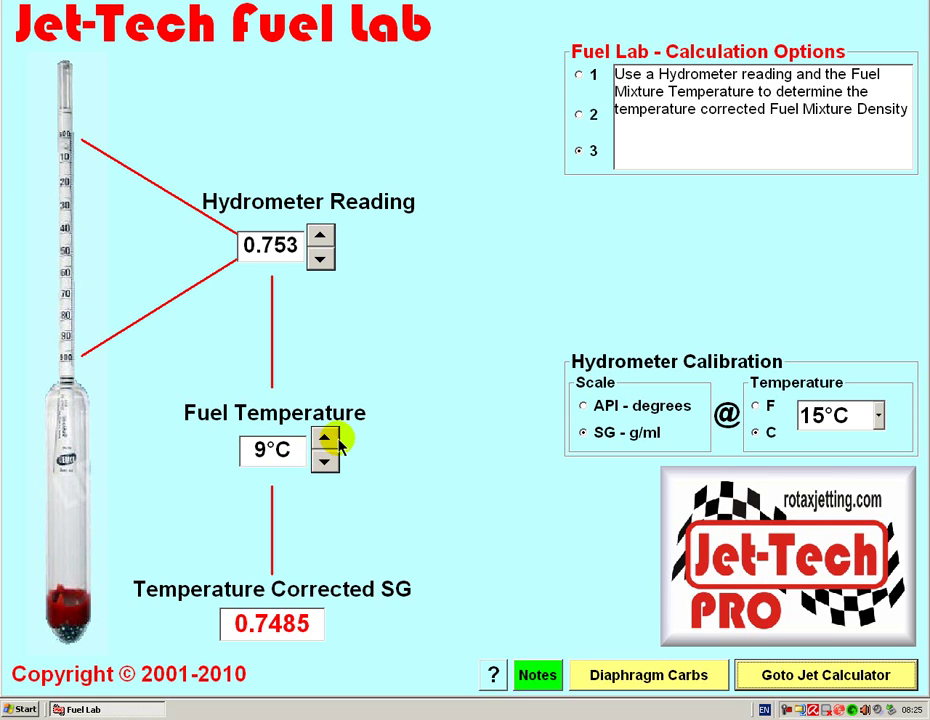
click(325, 438)
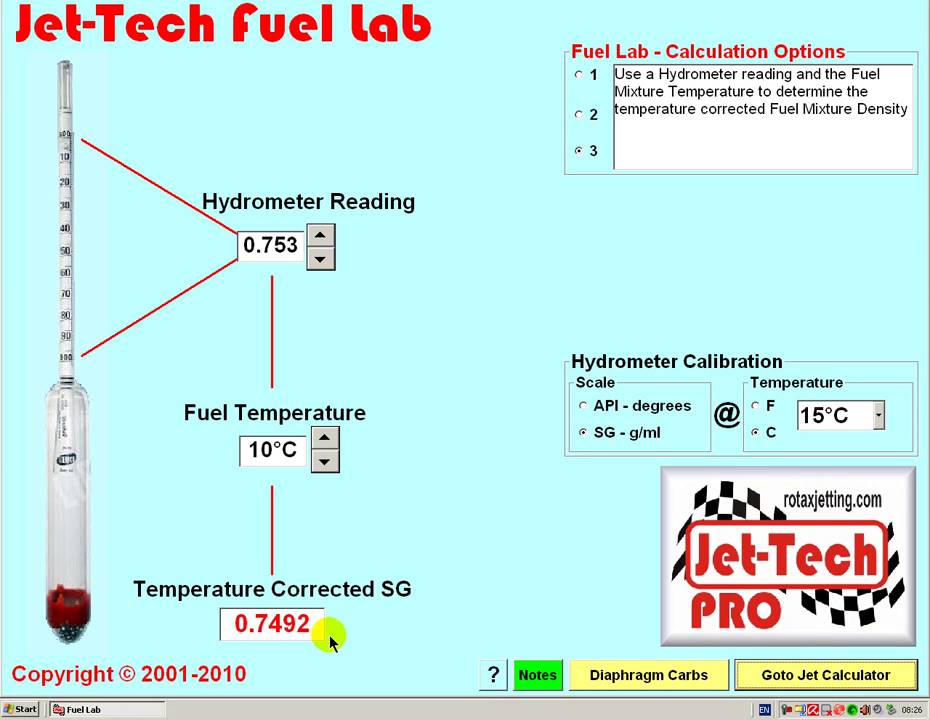
Load SG 0.749 into the Dellorto jetting, giving a 160 main jet and clip P3 with washer.
click(826, 680)
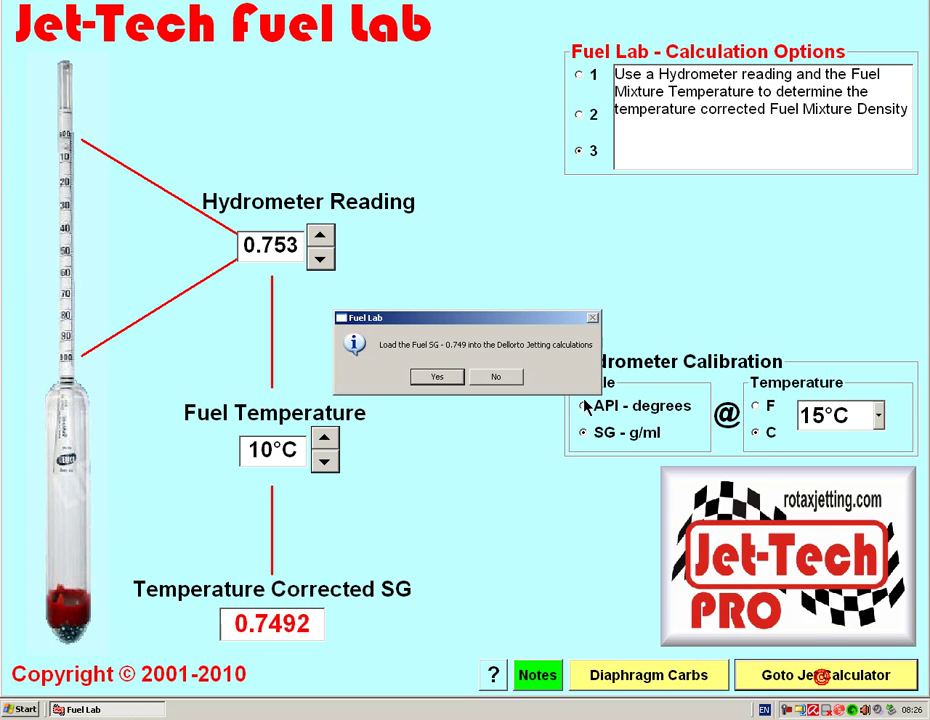
click(438, 377)
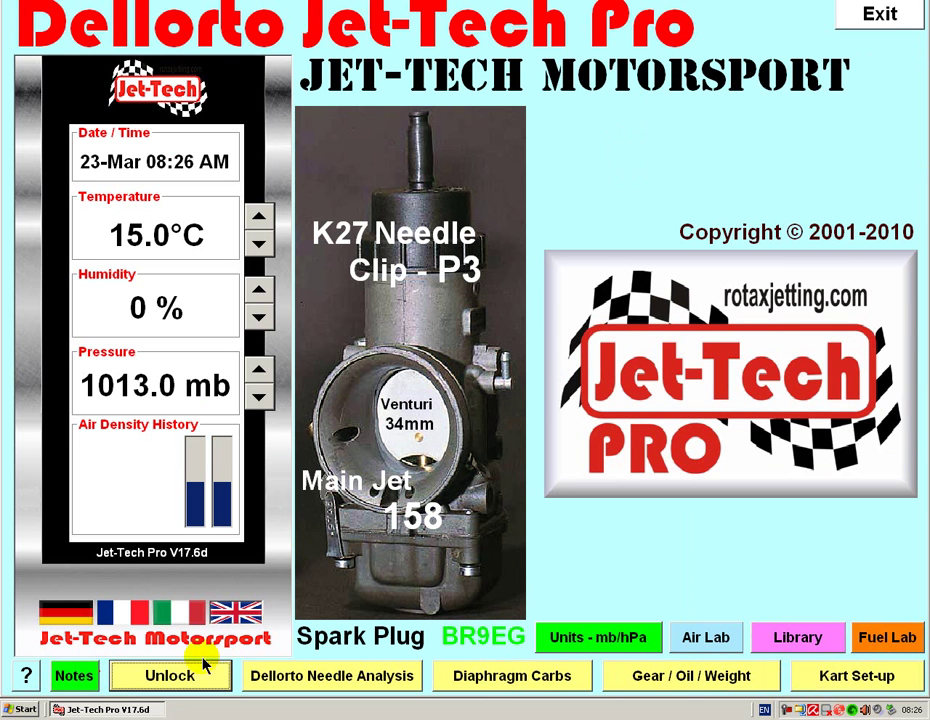
click(170, 677)
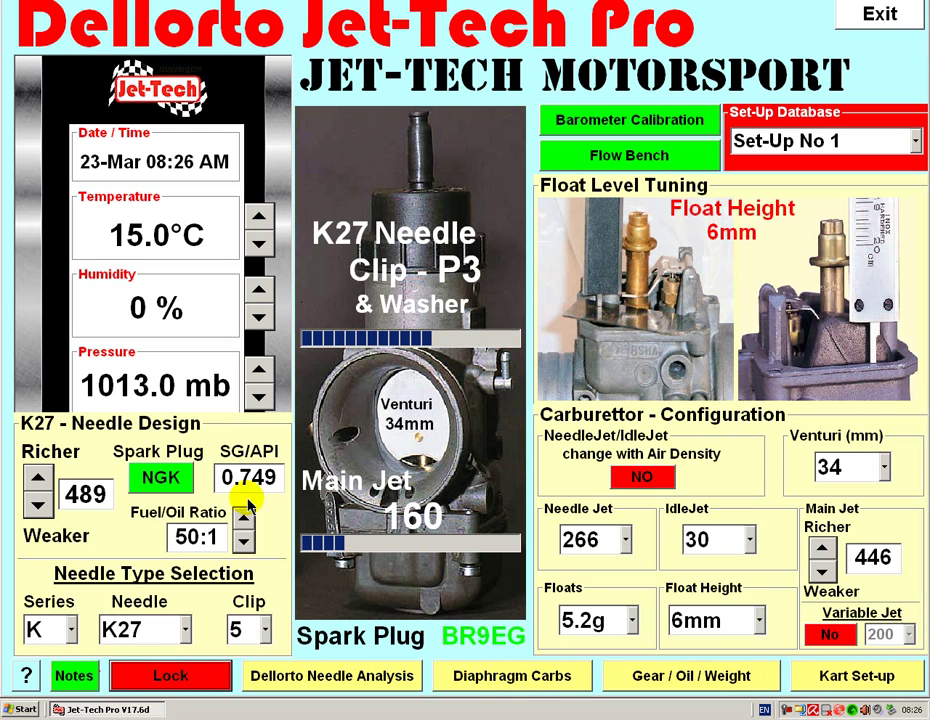